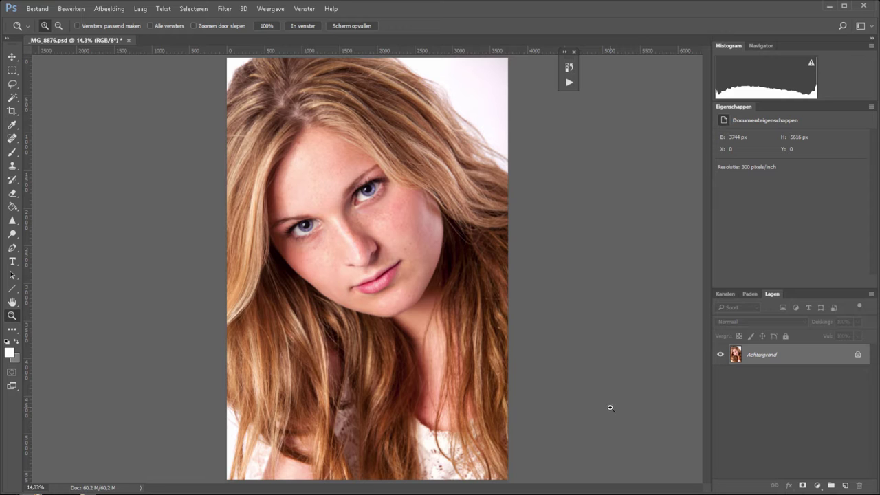
- At 100% zoom on the lips, duplicate the background layer and name the copy 'scherper'
left_click(266, 25)
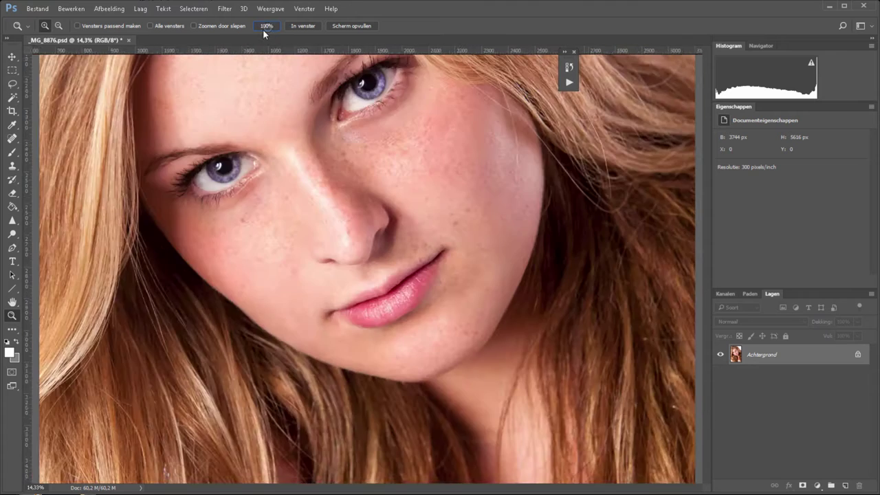
mouse_move(450, 251)
left_mouse_down()
mouse_move(396, 208)
mouse_move(383, 238)
left_mouse_up()
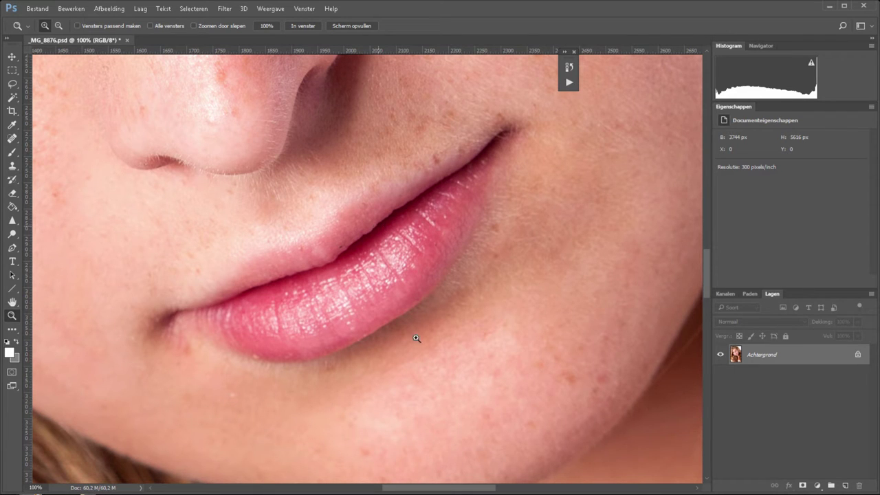
key("ctrl+j")
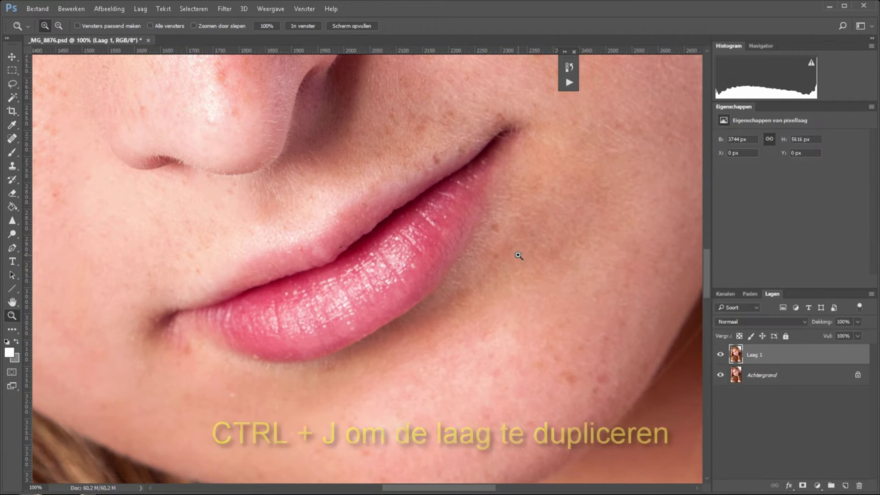
double_click(754, 355)
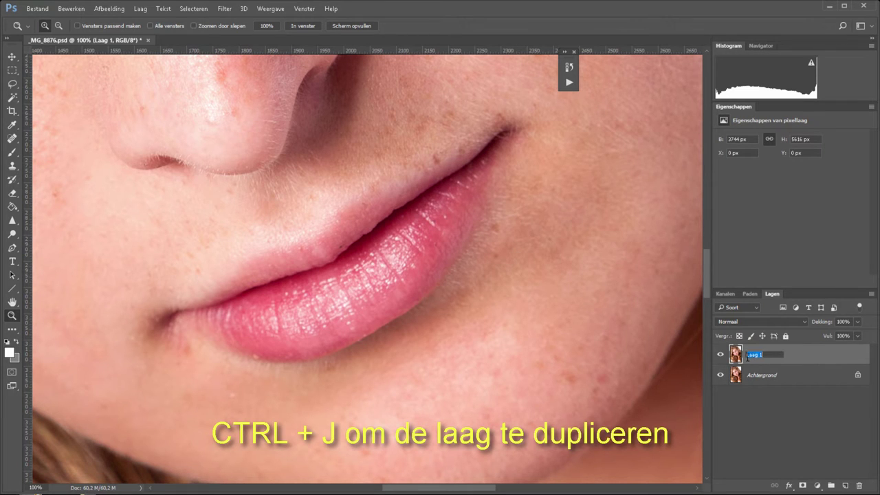
type("scherper")
key("Return")
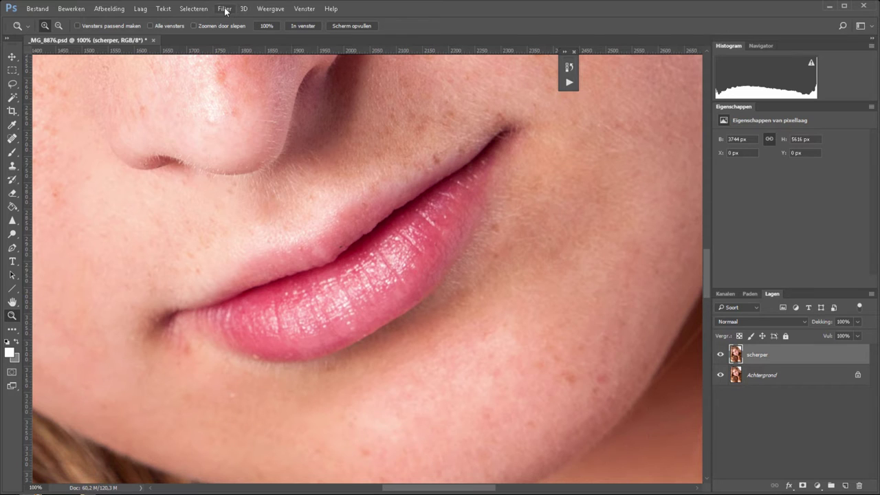
- Apply a Hoogdoorlaat (High Pass) filter with a 1,9-pixel radius to the scherper layer
left_click(225, 9)
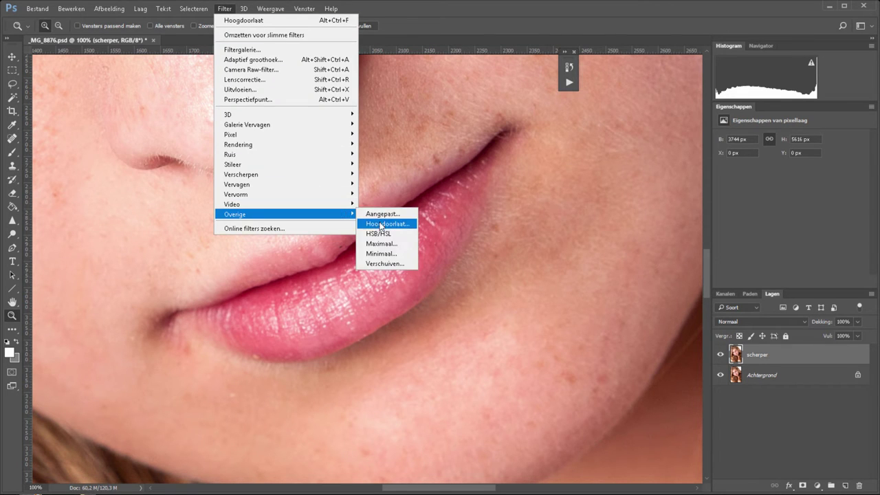
left_click(381, 223)
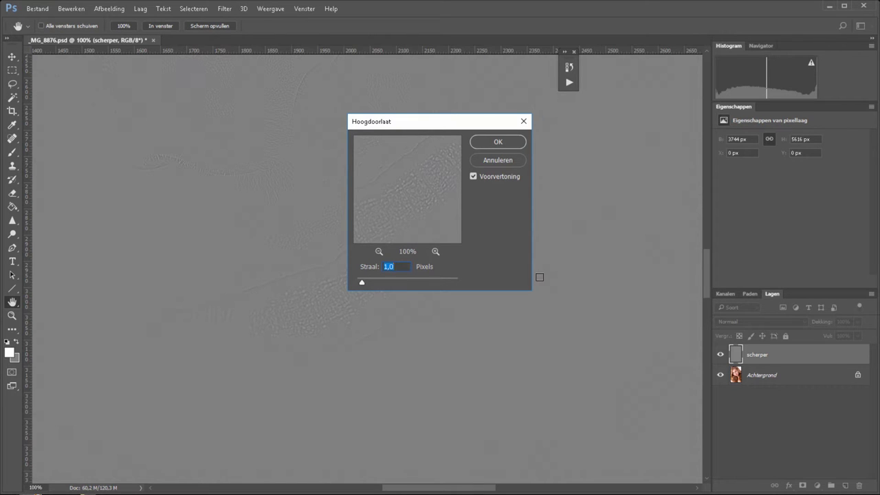
left_click(437, 281)
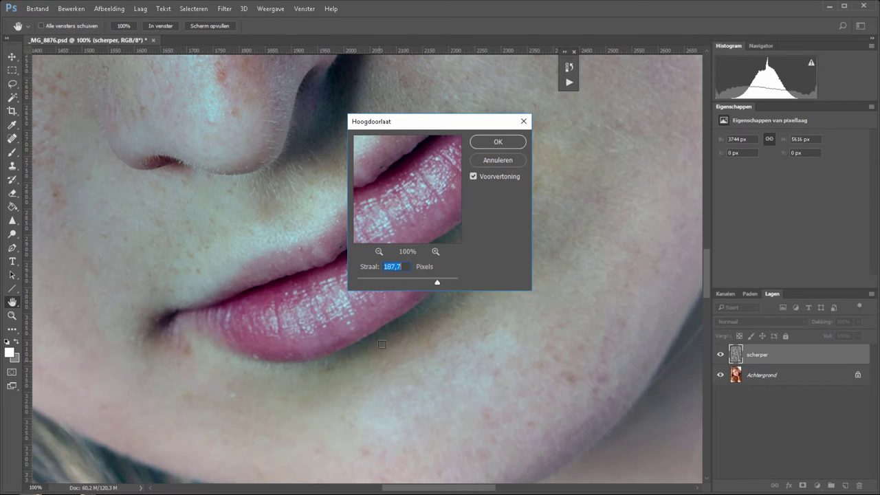
left_click(351, 281)
left_click(364, 282)
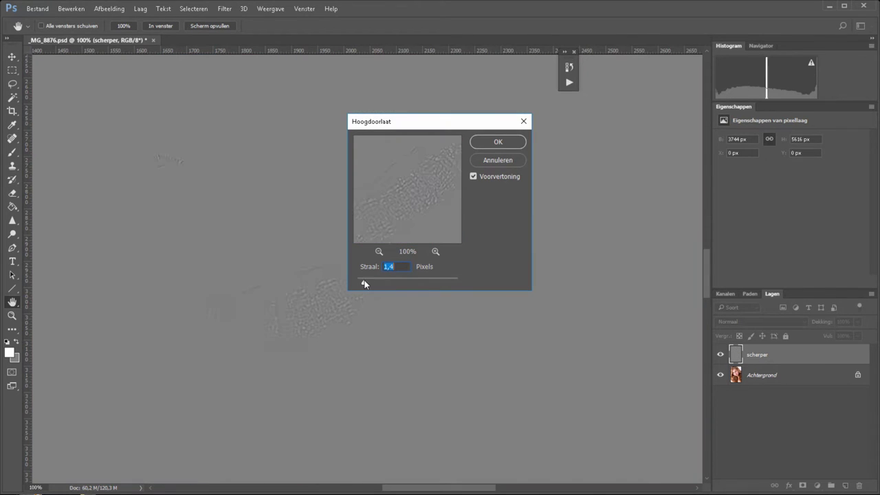
left_click_drag(364, 282, 367, 281)
left_click(505, 144)
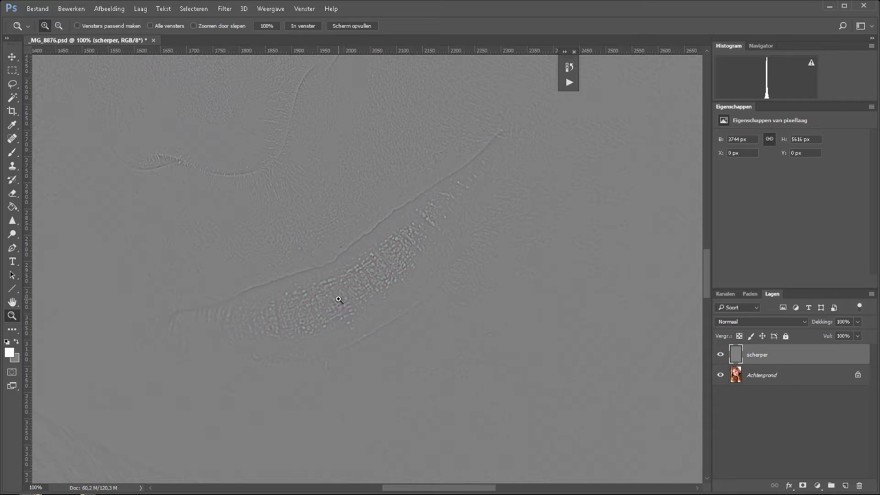
- Set scherper's blend mode to Bedekken and toggle the layer off and on to compare the lips
left_click(303, 25)
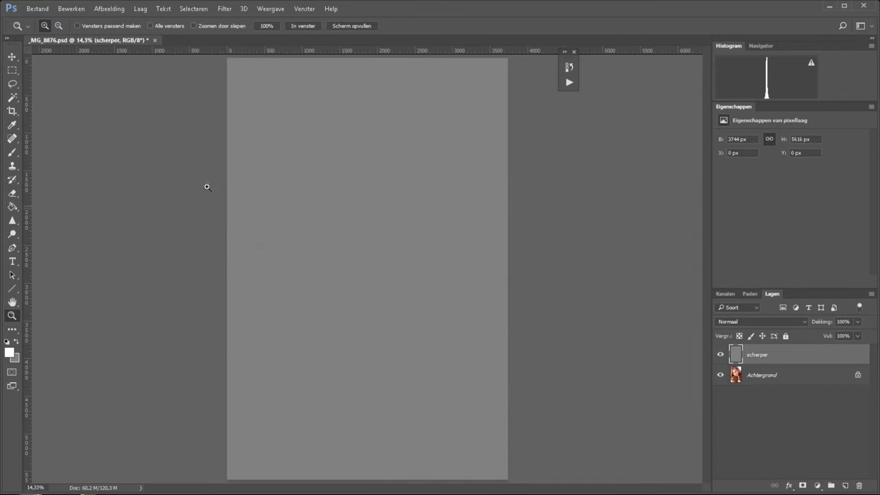
left_click(266, 26)
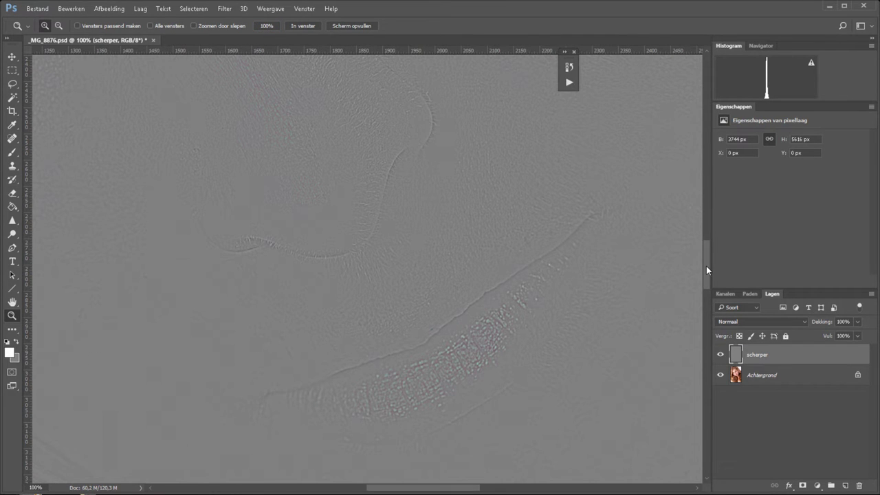
scroll(487, 447, "down", 3)
scroll(485, 454, "right", 3)
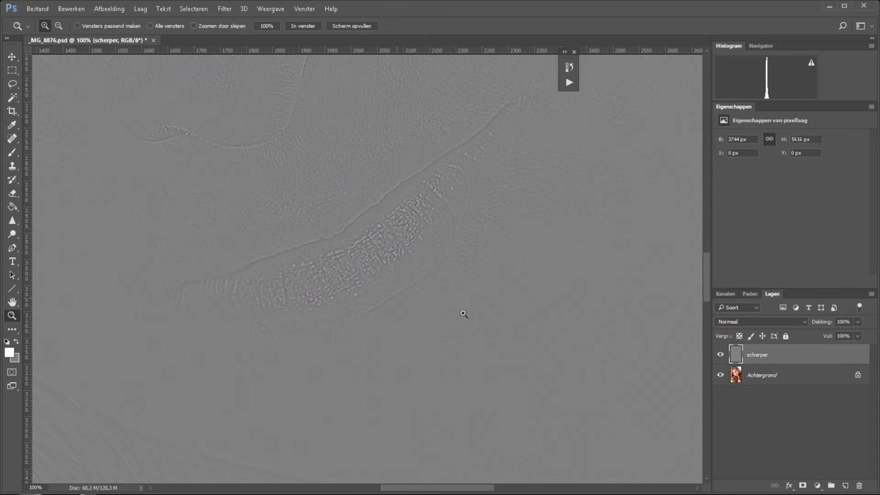
left_click(759, 322)
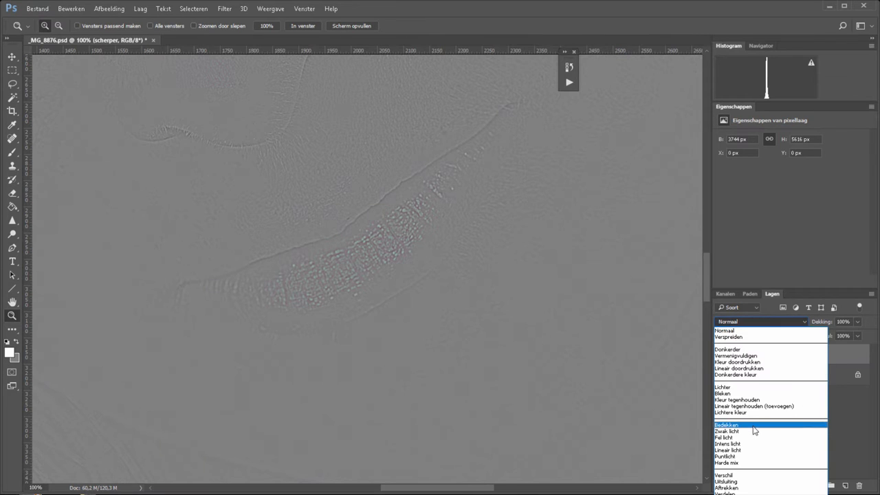
left_click(754, 426)
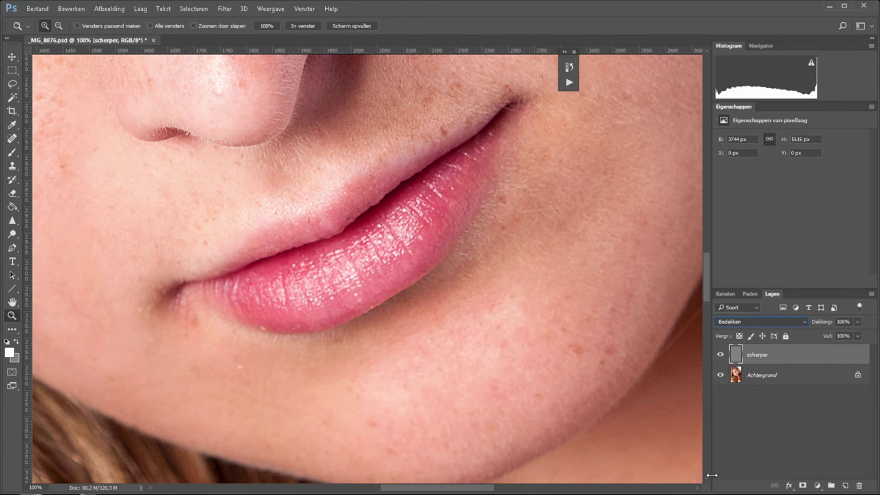
left_click(720, 356)
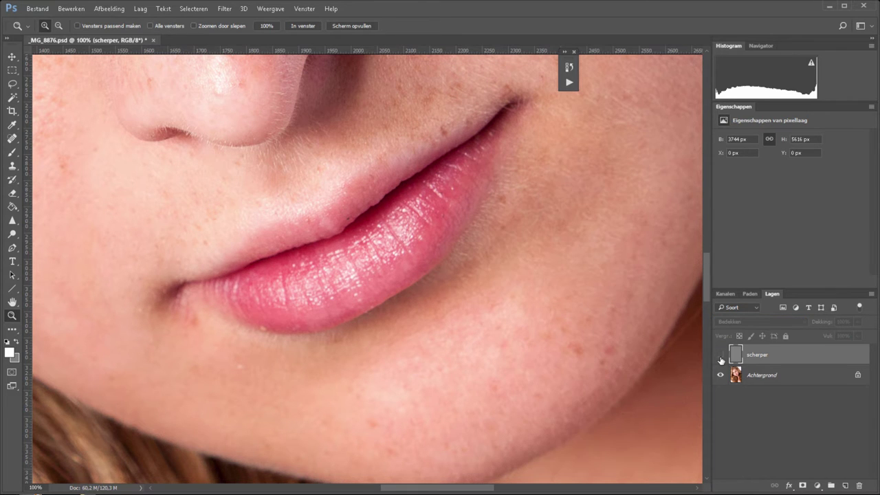
left_click(720, 355)
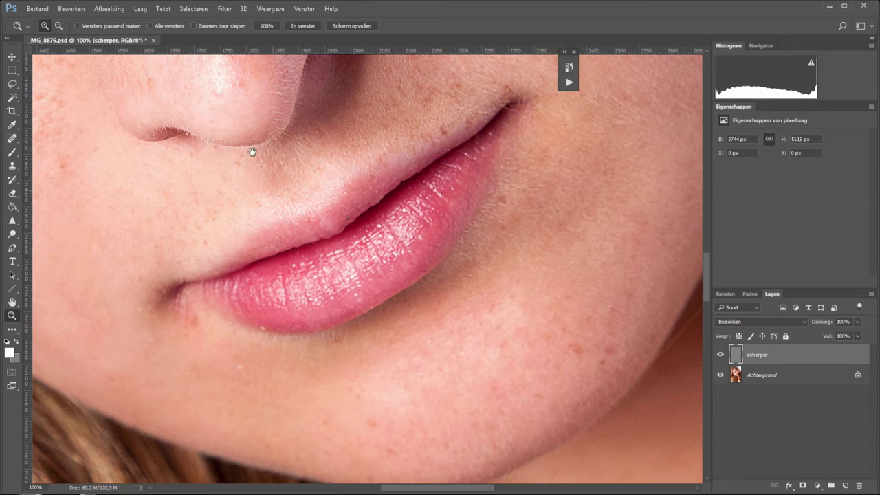
left_click_drag(255, 147, 346, 402)
left_click_drag(139, 151, 296, 269)
left_click_drag(273, 188, 449, 216)
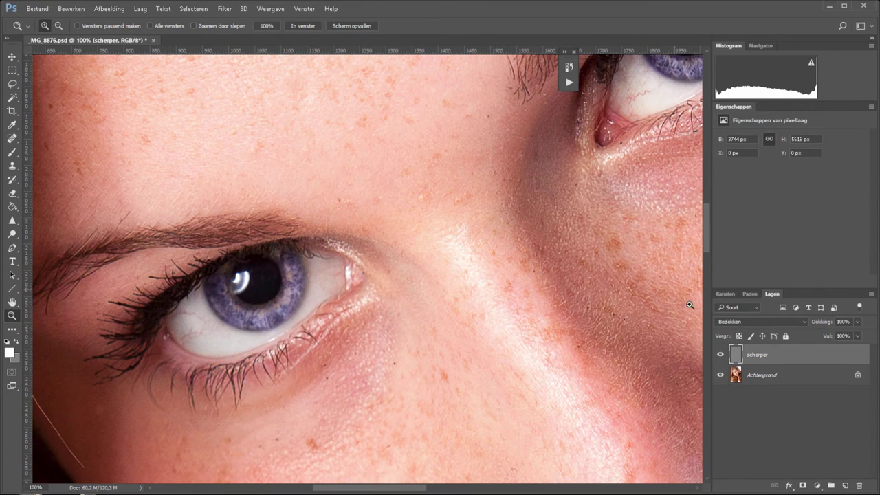
left_click(721, 355)
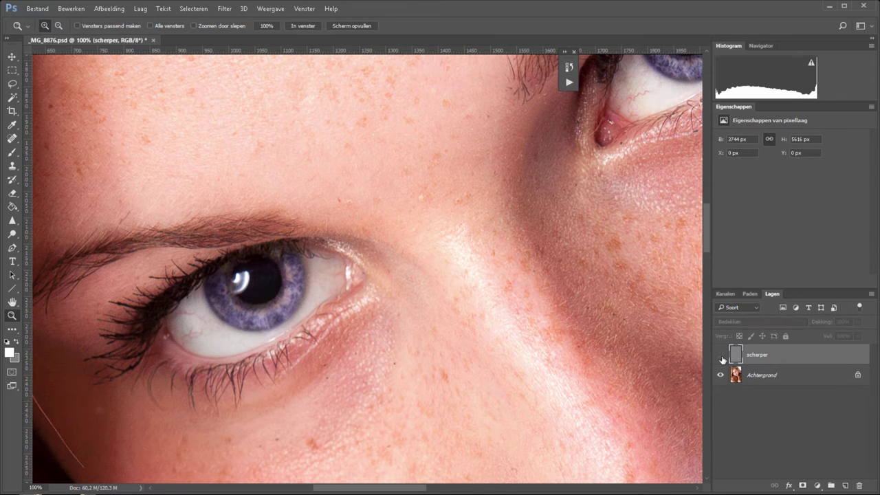
left_click(720, 355)
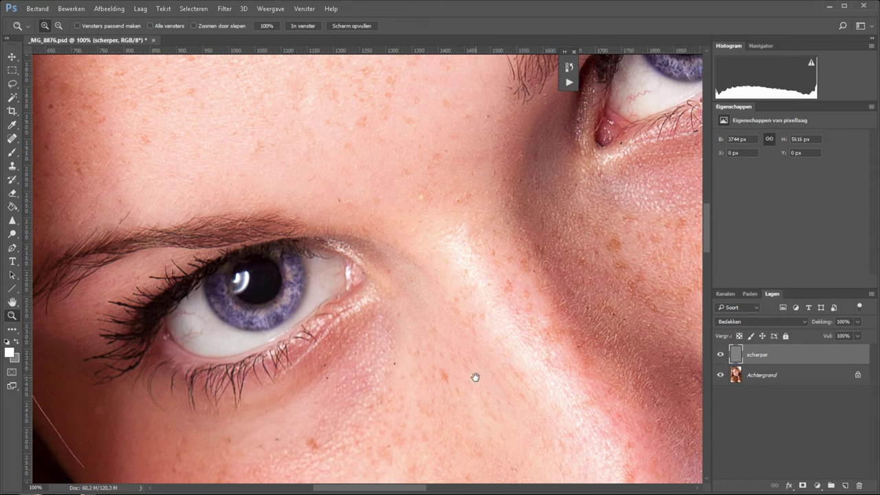
left_click_drag(475, 376, 334, 161)
mouse_move(632, 436)
left_mouse_down()
mouse_move(416, 289)
mouse_move(434, 295)
left_mouse_up()
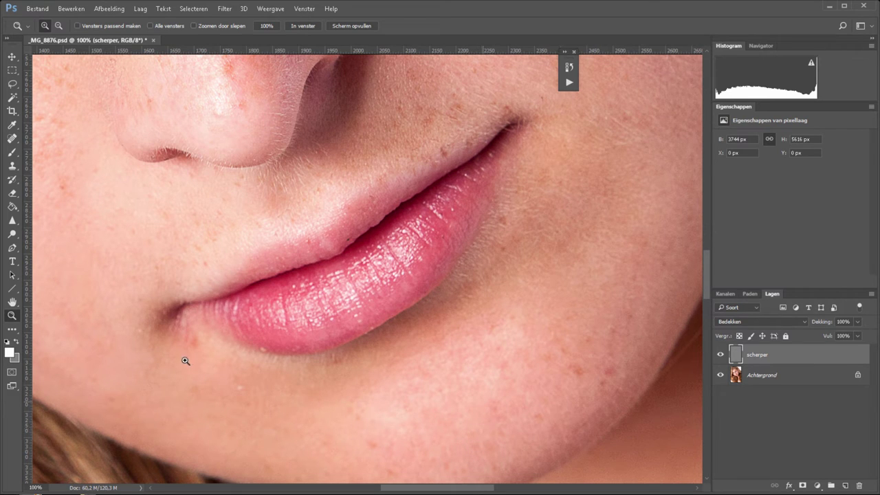
key("alt")
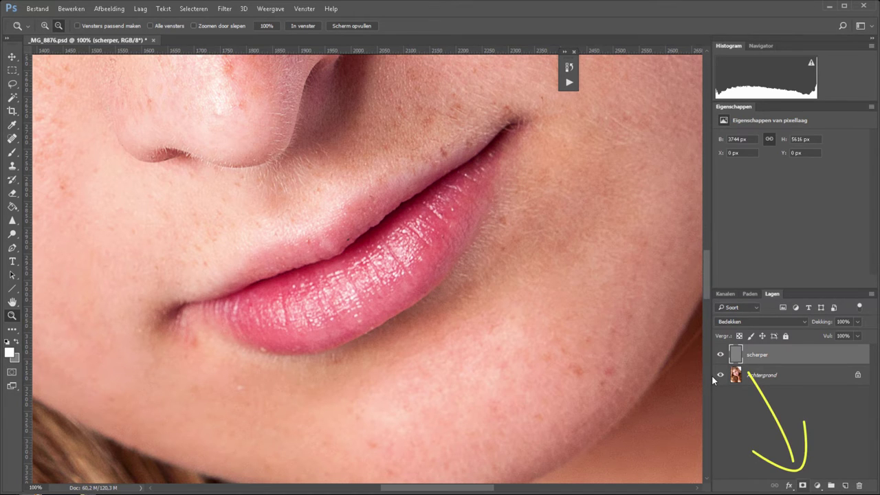
- Add a black mask to scherper and paint white along the lower lip to reveal the sharpening
left_click(802, 485, "alt")
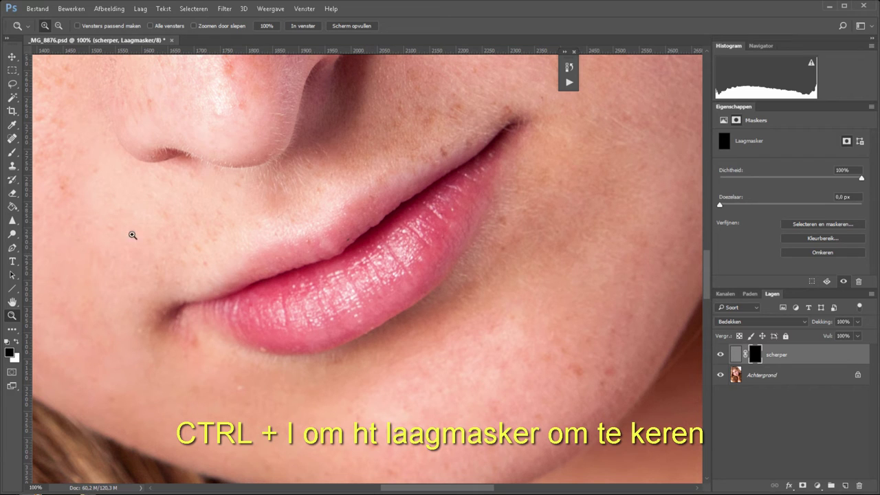
left_click(12, 152)
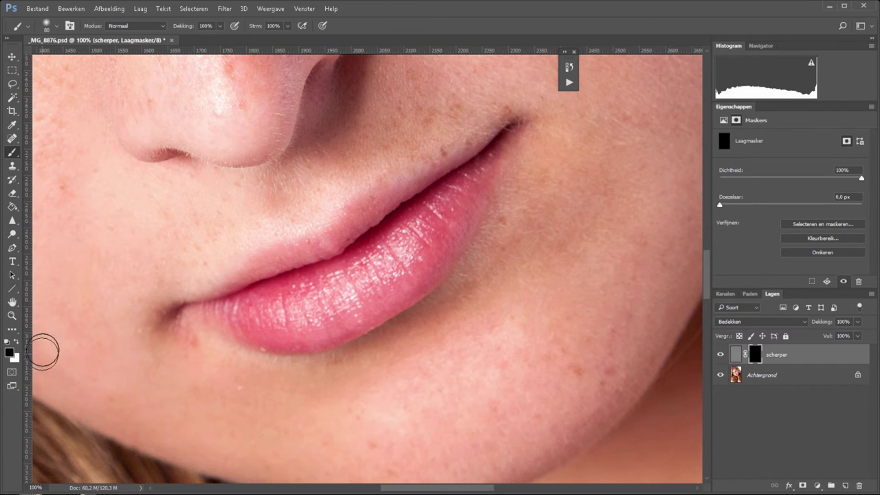
left_click(16, 341)
mouse_move(258, 313)
left_mouse_down()
mouse_move(468, 204)
mouse_move(491, 137)
mouse_move(304, 255)
mouse_move(271, 305)
mouse_move(430, 244)
mouse_move(399, 232)
mouse_move(281, 304)
mouse_move(427, 223)
mouse_move(369, 265)
mouse_move(240, 299)
left_mouse_up()
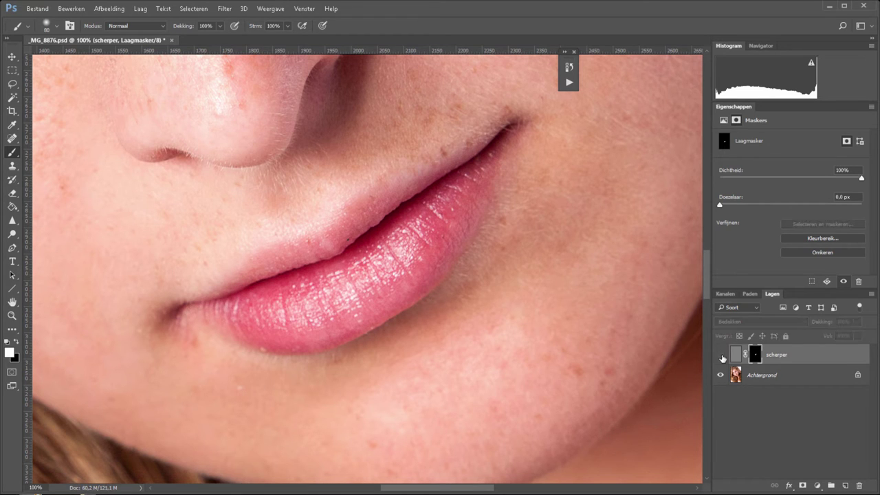
- Compare with scherper hidden and shown, zoom out, and bring up the adjustment layer types
left_click(720, 355)
left_click(721, 357)
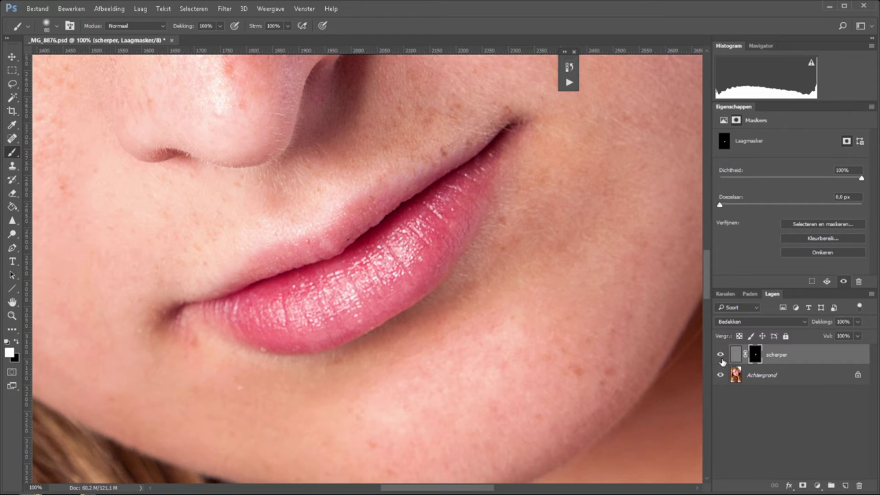
key("ctrl+minus")
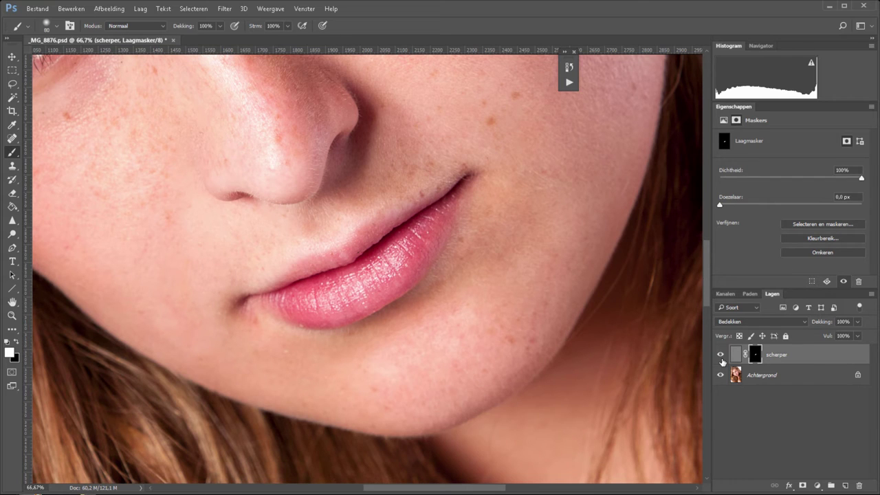
left_click(727, 449)
left_click(817, 485)
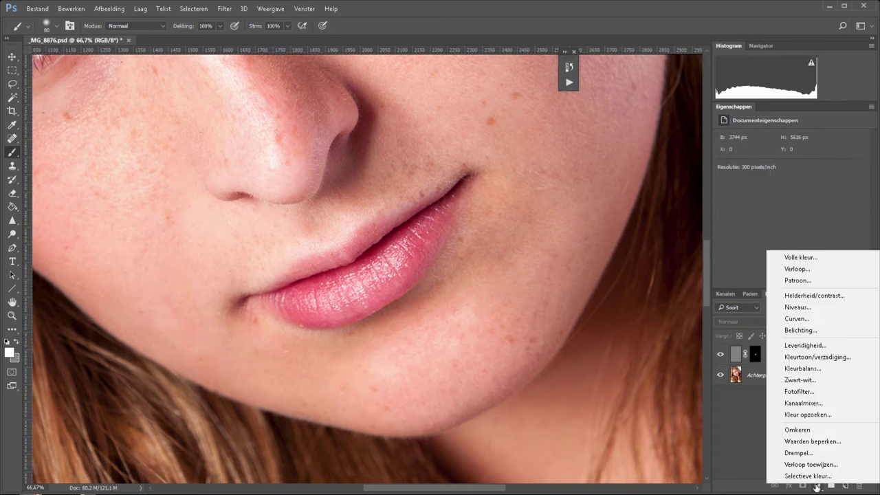
- Add a Curves layer in Bedekken mode and Alt-copy scherper's lip mask onto it
left_click(796, 318)
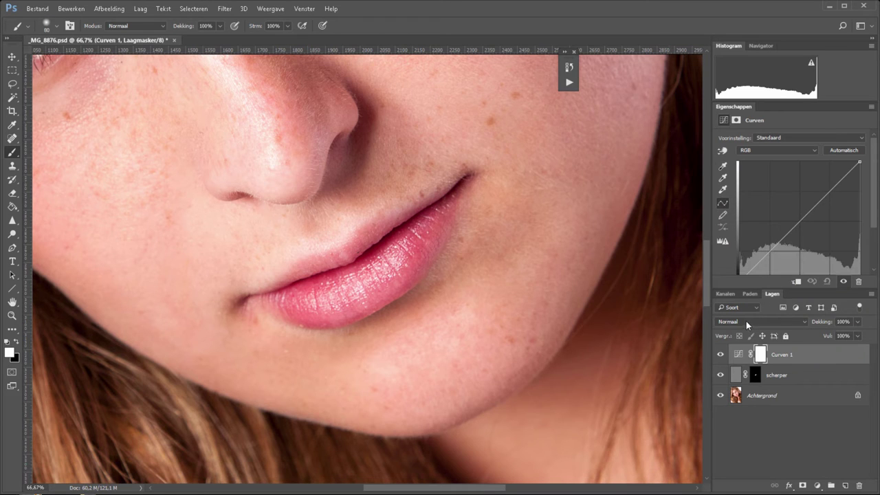
left_click(745, 321)
left_click(740, 422)
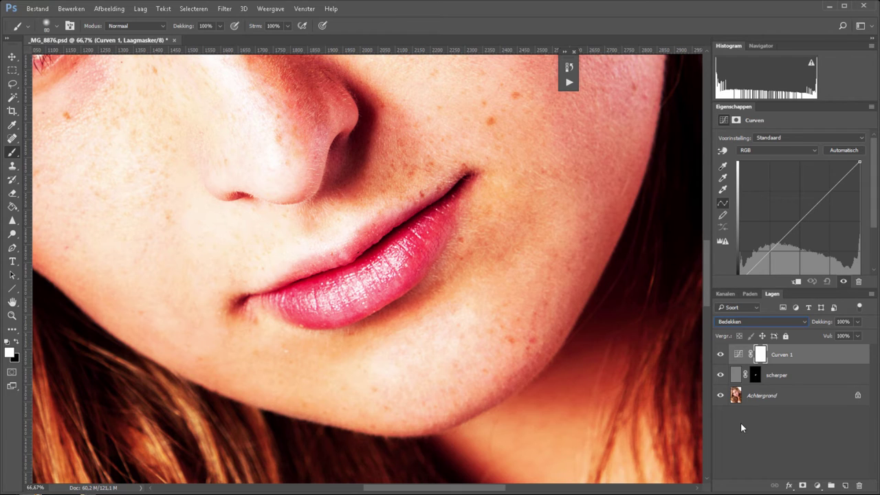
key("alt")
left_click_drag(755, 375, 762, 355)
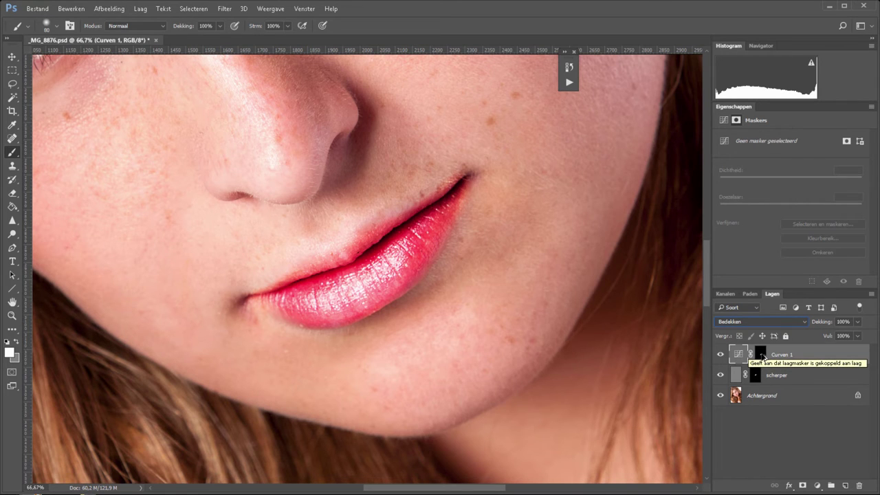
- Return Curven 1 to Normaal blending and bend its curve down to darken the lips
key("ctrl+0")
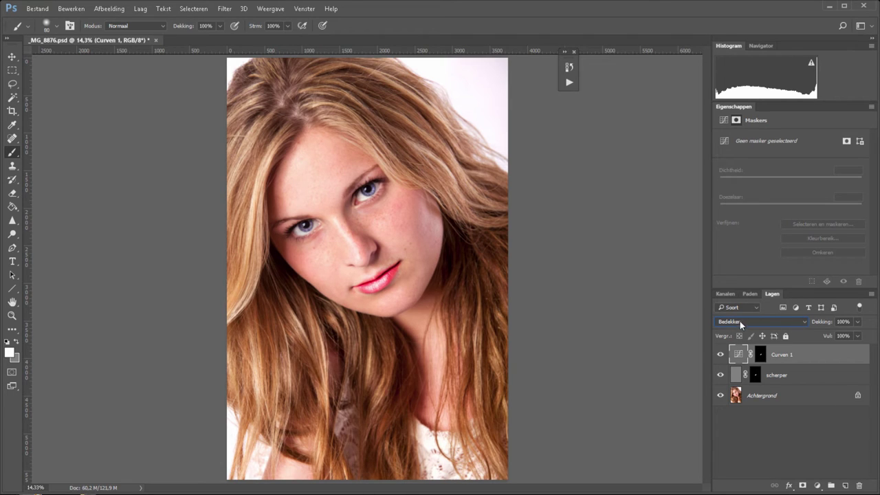
left_click(740, 323)
left_click(726, 431)
left_click(766, 322)
left_click(752, 330)
left_click_drag(801, 220, 801, 234)
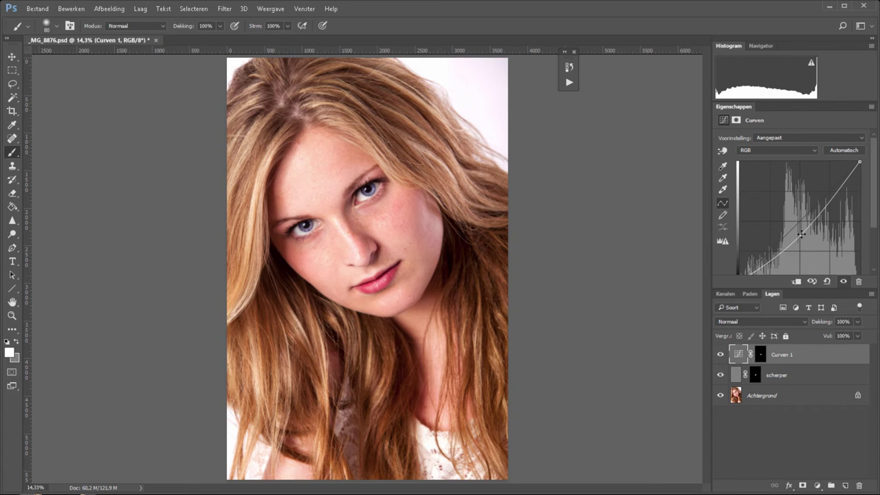
- Zoom in on the mouth and add a new empty layer, Laag 1
key("z")
left_click_drag(325, 323, 447, 233)
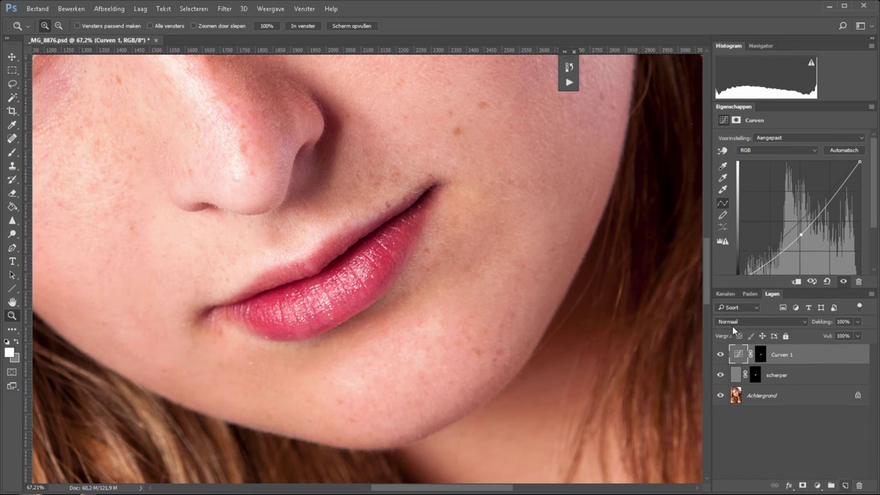
key("ctrl+shift+alt+n")
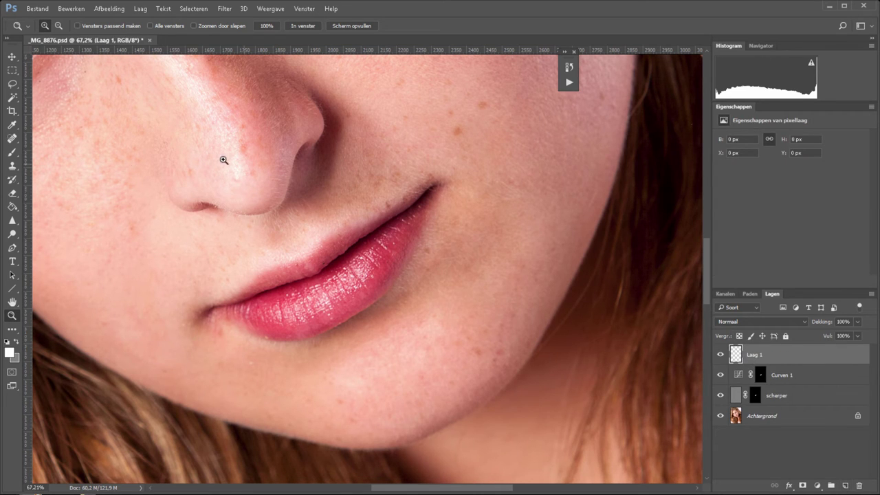
- Brush a broad white patch over the lips on Laag 1 and bring up its Layer Style options
left_click(13, 153)
mouse_move(244, 317)
left_mouse_down()
mouse_move(368, 284)
mouse_move(422, 204)
mouse_move(227, 301)
mouse_move(328, 273)
mouse_move(389, 231)
mouse_move(351, 277)
mouse_move(281, 326)
mouse_move(346, 298)
mouse_move(314, 279)
mouse_move(364, 227)
mouse_move(397, 236)
mouse_move(216, 314)
mouse_move(261, 326)
mouse_move(301, 260)
left_mouse_up()
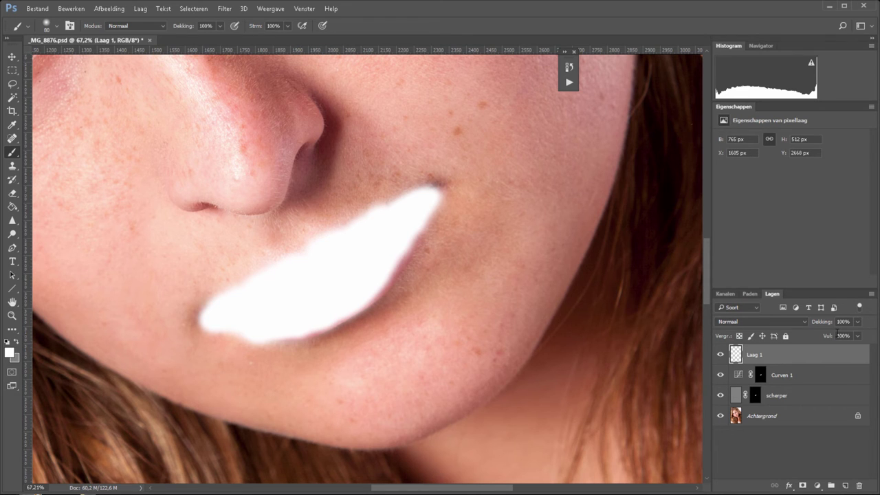
double_click(828, 356)
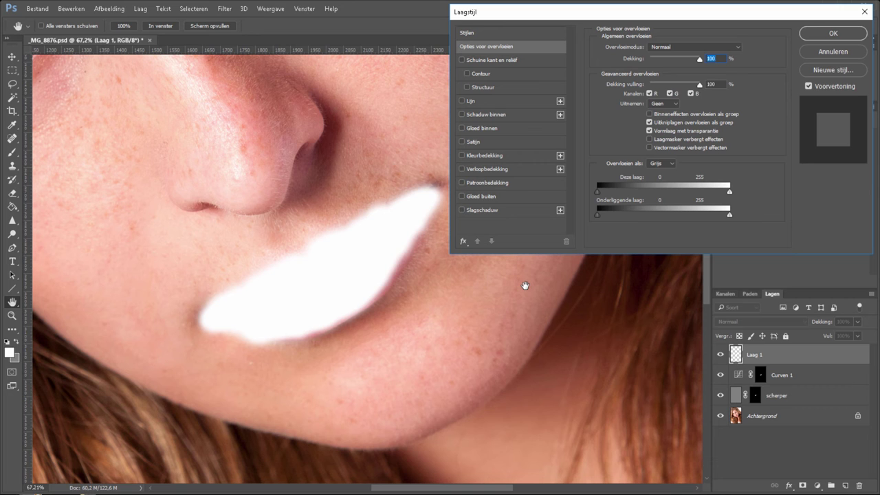
- Split Laag 1's Onderliggende laag black slider to about 174/232 so white shows on brightest lip tones
mouse_move(597, 214)
left_mouse_down()
mouse_move(696, 212)
mouse_move(596, 213)
left_mouse_up()
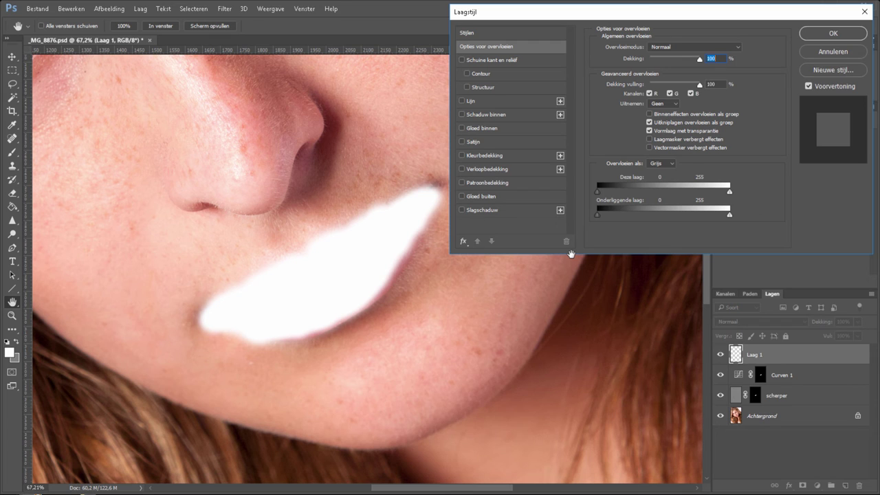
left_click_drag(596, 214, 717, 217)
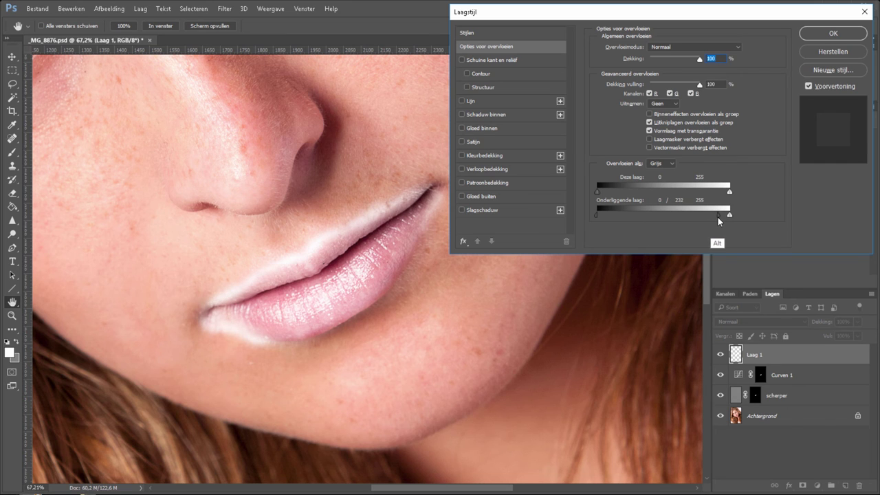
left_click_drag(597, 216, 687, 217)
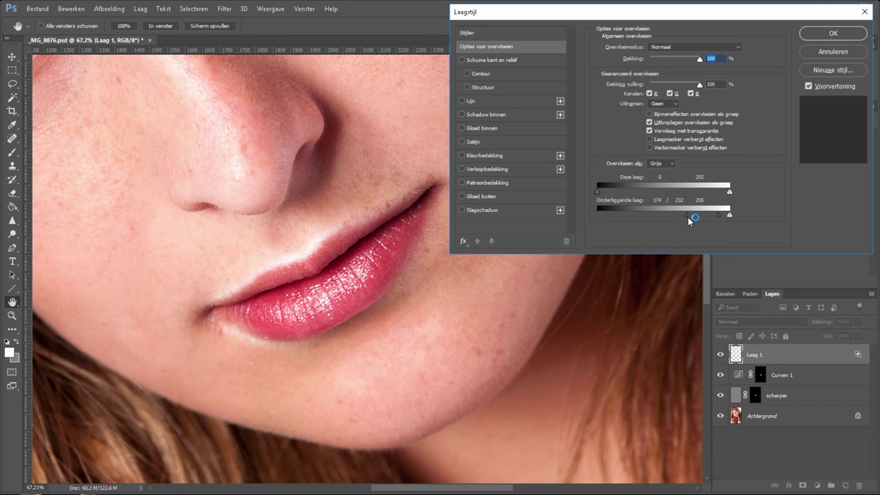
left_click_drag(689, 217, 690, 218)
left_click(813, 37)
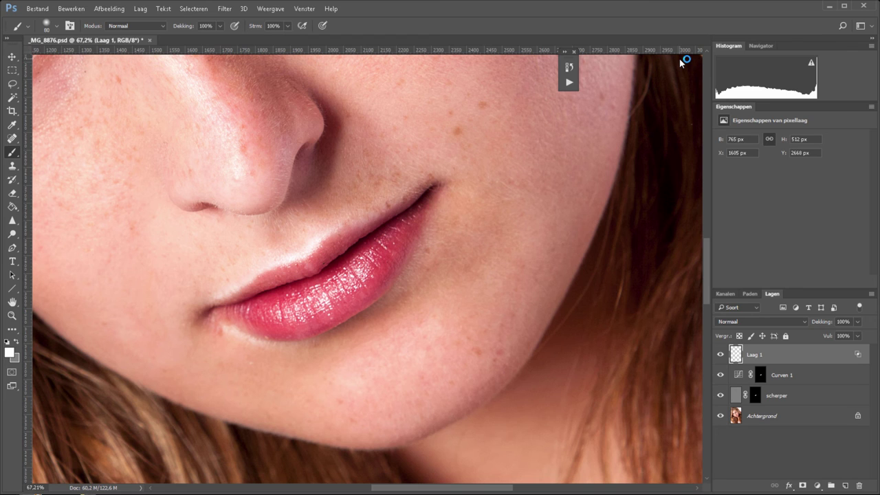
- Give Laag 1 a layer mask, set black as the painting colour, and fit the image
left_click(801, 486)
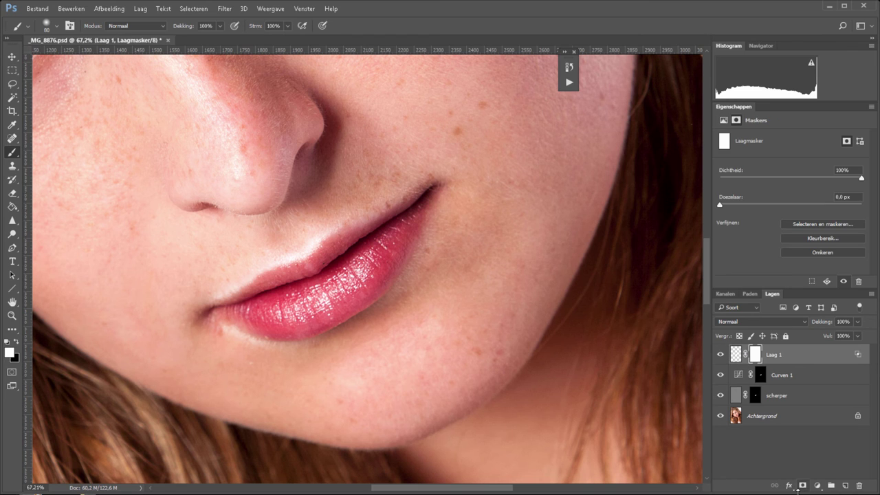
key("x")
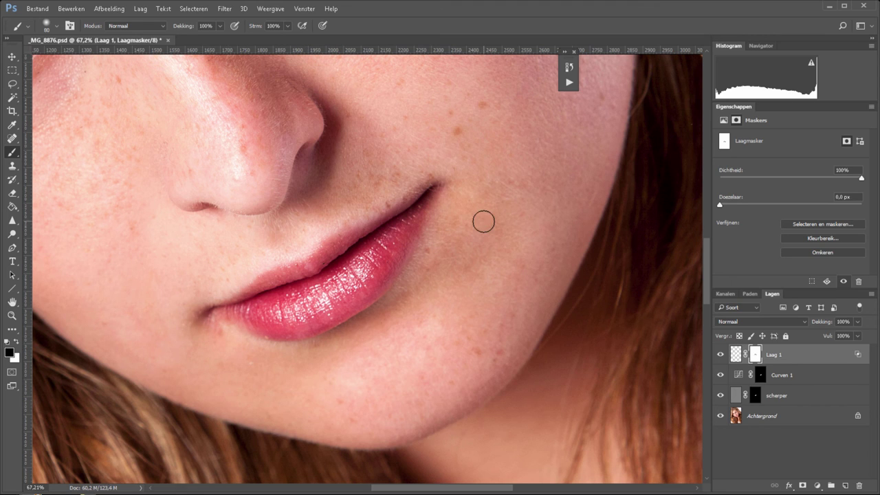
key("ctrl+0")
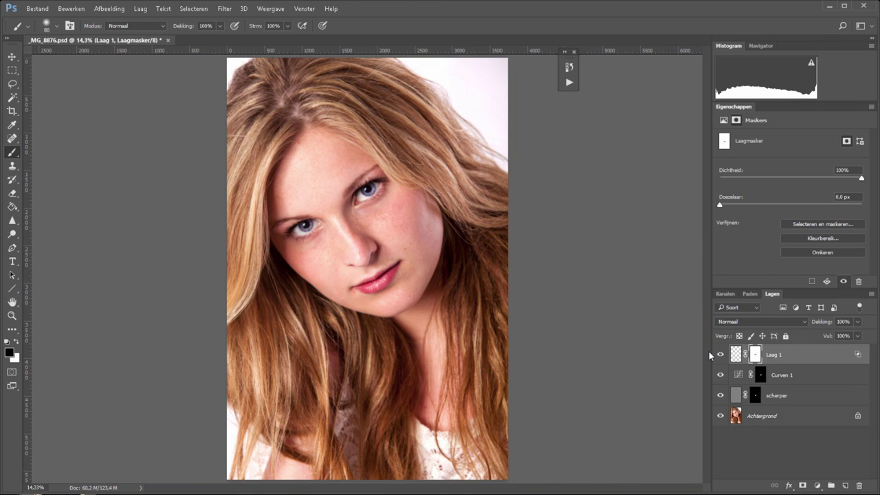
- Group scherper, Curven 1 and Laag 1 into Groep 1, setting Curven 1's opacity to 45%
left_click(799, 397, "shift")
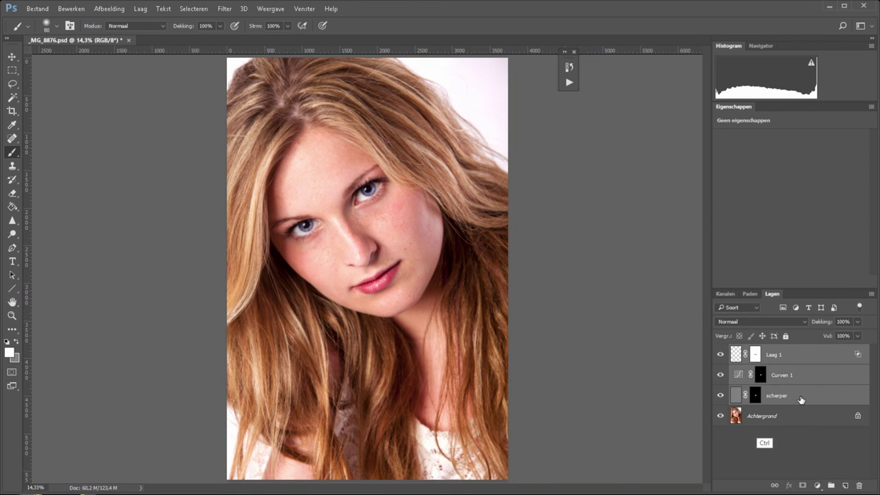
key("ctrl+g")
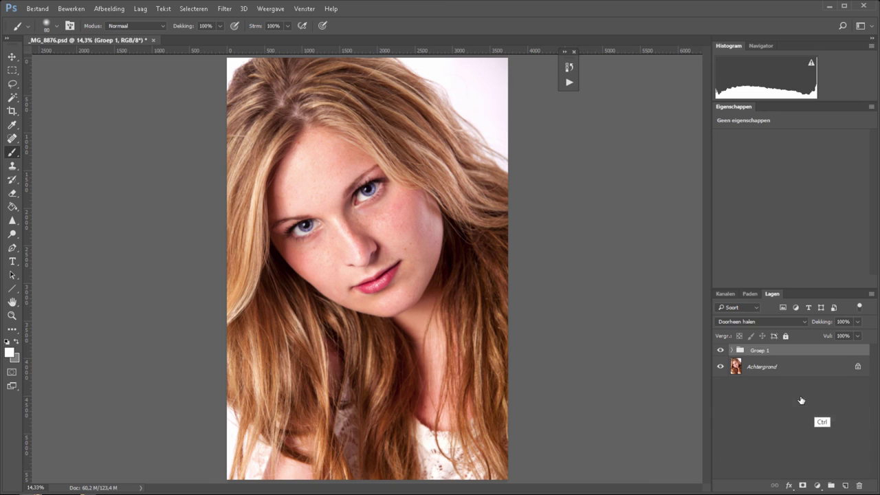
left_click(731, 351)
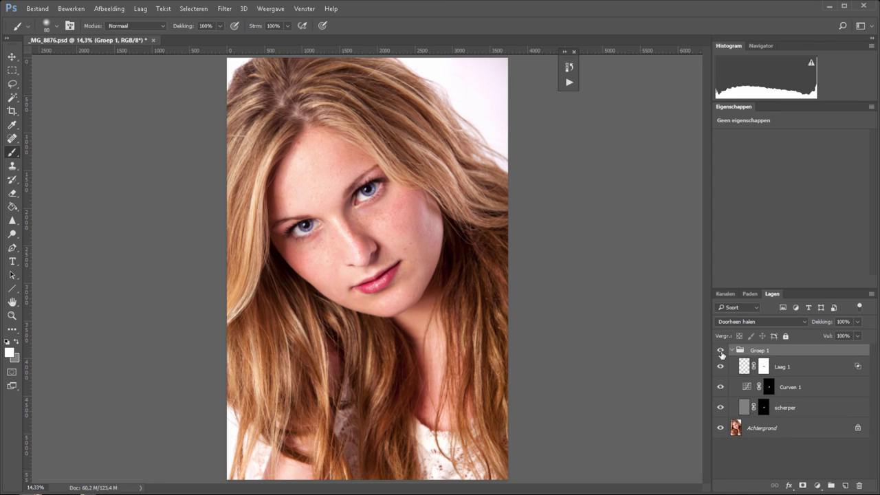
left_click(796, 388)
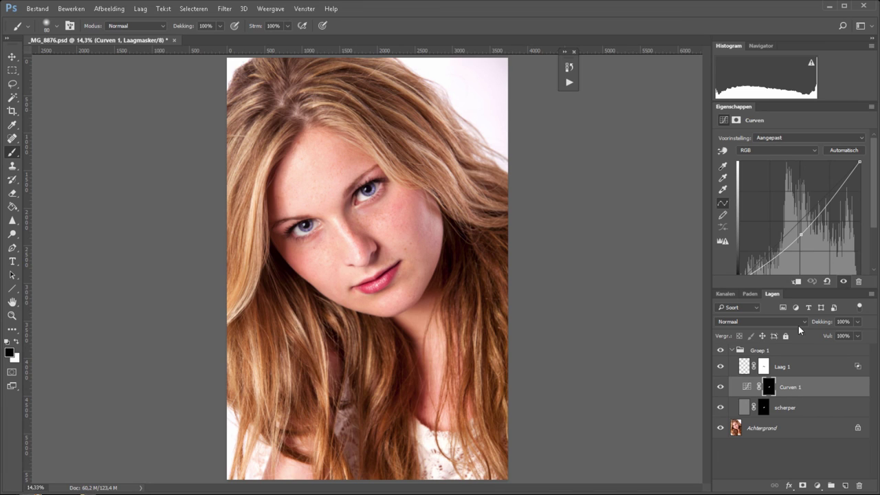
left_click_drag(827, 323, 812, 324)
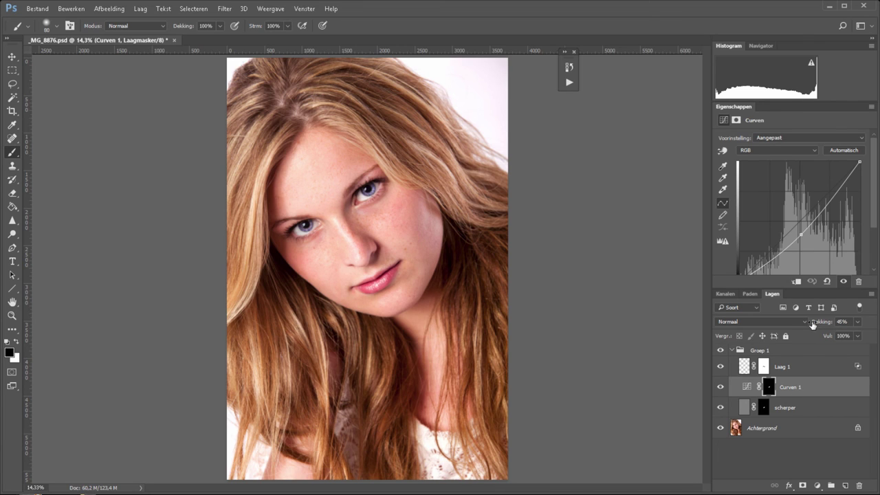
left_click(756, 351)
left_click(731, 350)
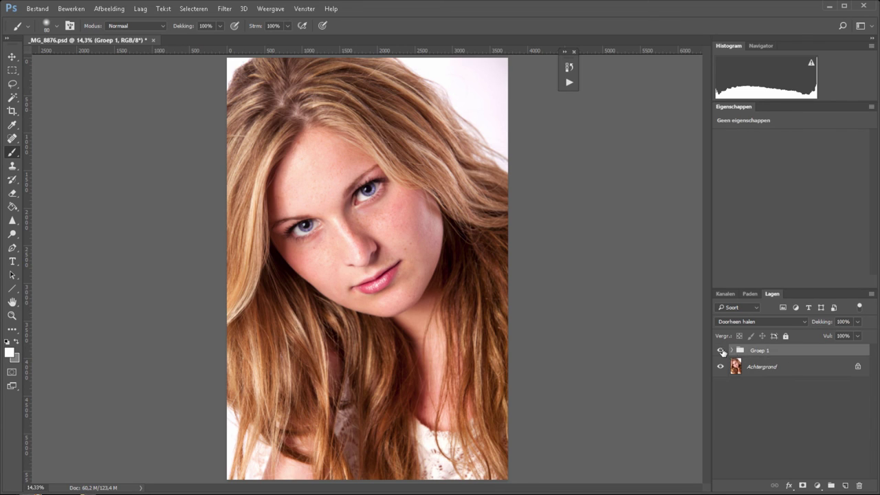